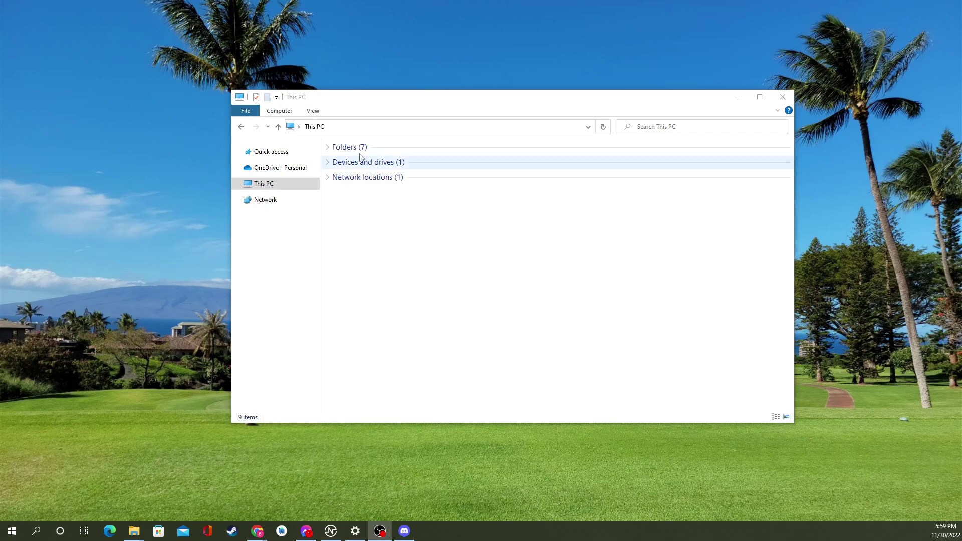
- Select the 'This PC' path in the address bar so it can be replaced
left_click(363, 129)
left_click(579, 259)
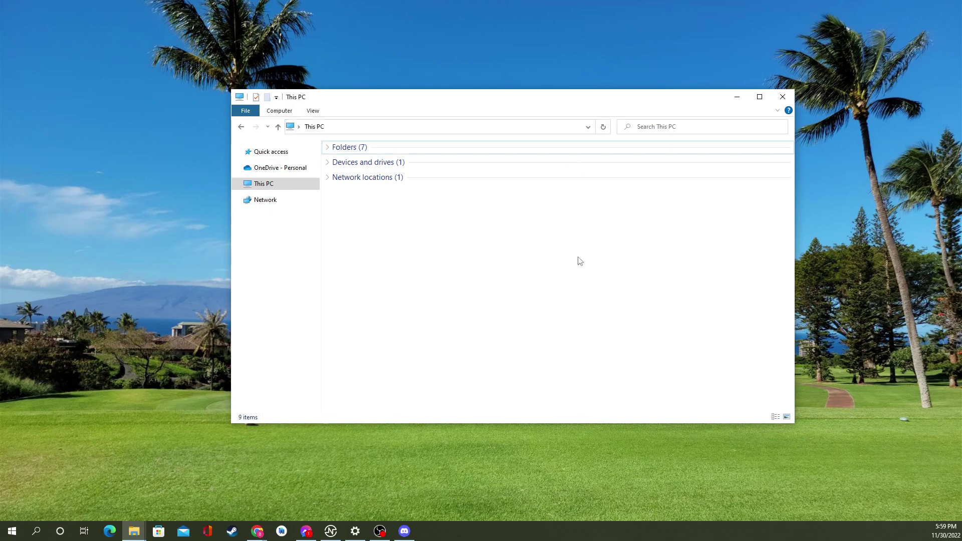
- Replace the address with \\raspberrypi\homeshared and choose the matching autocomplete suggestion
left_click(354, 125)
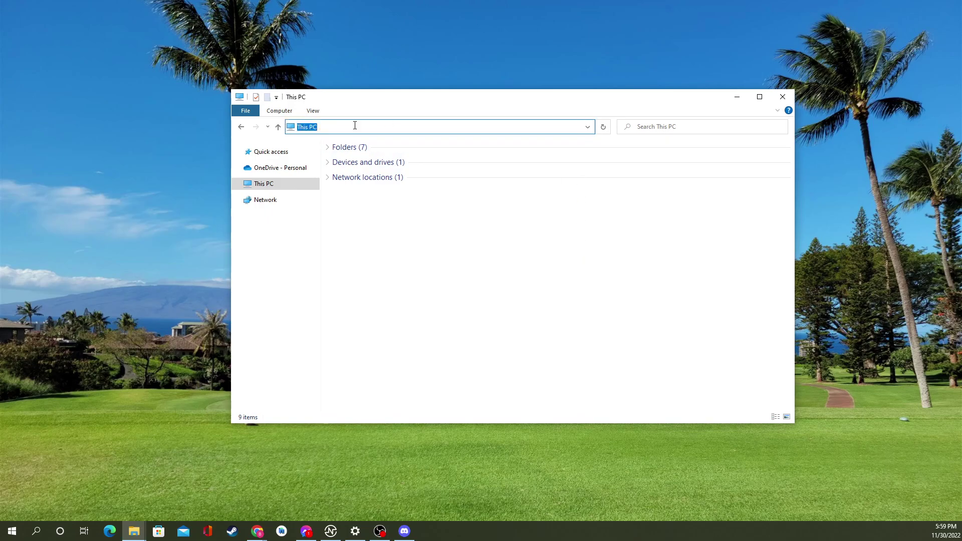
key("BackSpace")
type("\\")
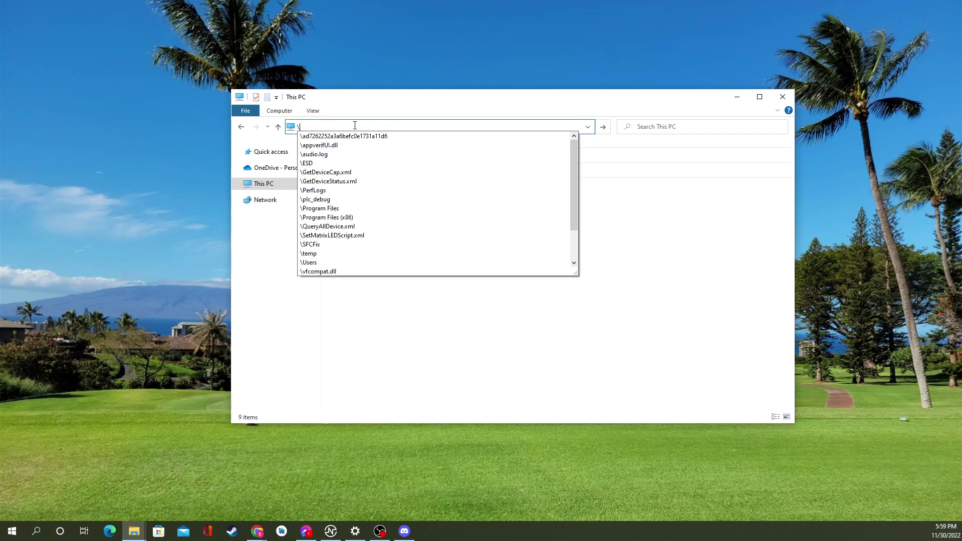
type("\\")
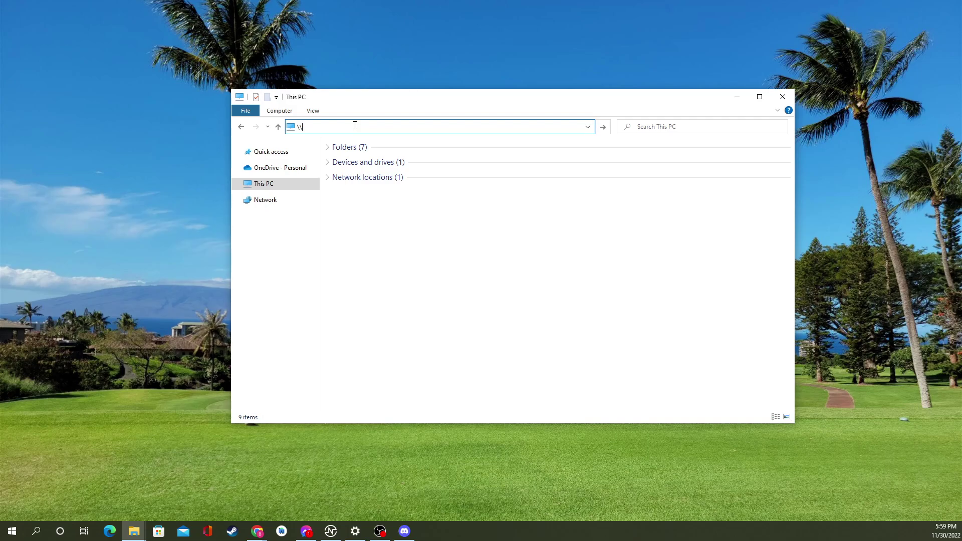
type("raspberrypi")
type("\\homes")
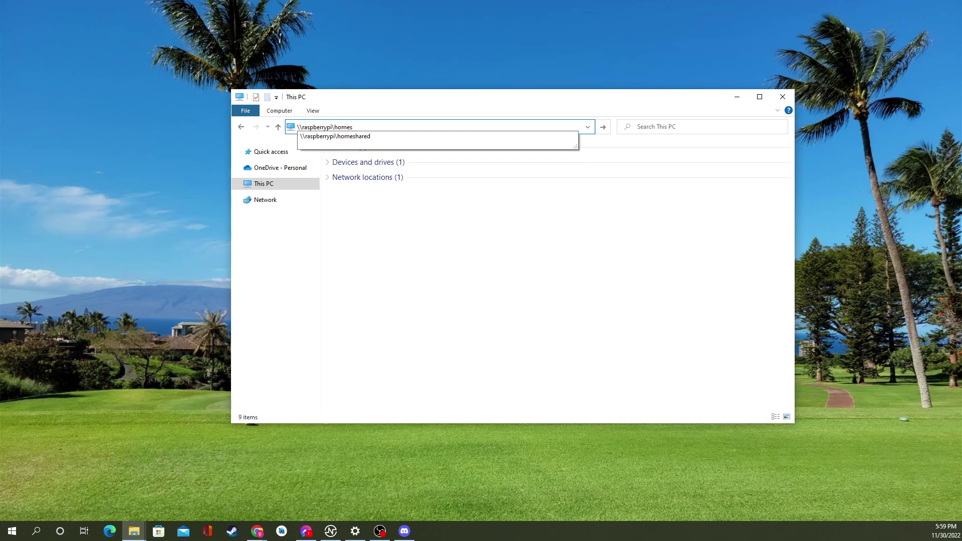
key("Down")
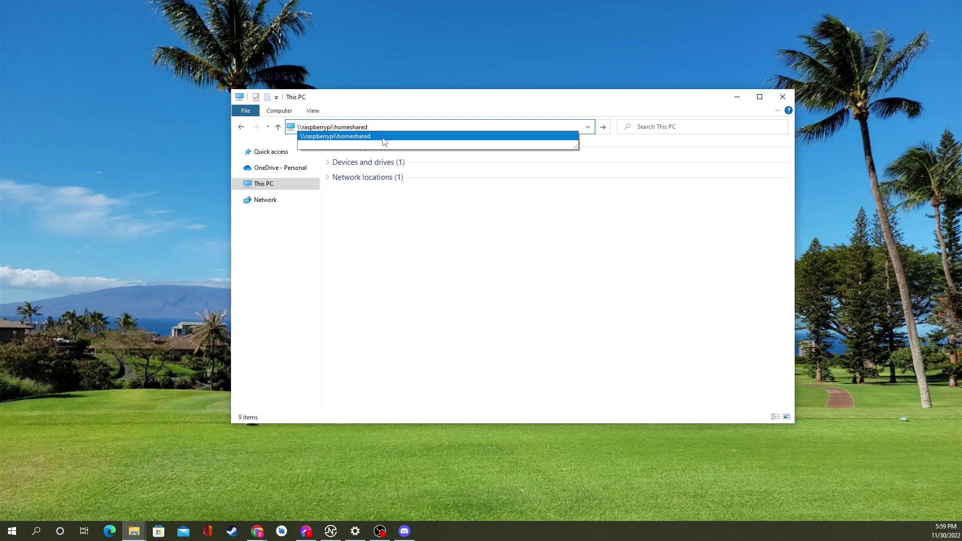
left_click(385, 140)
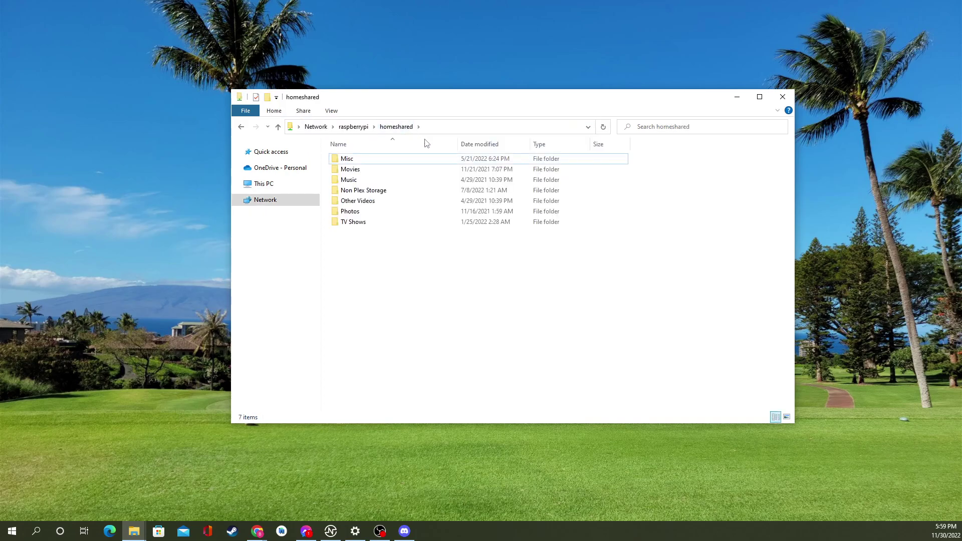